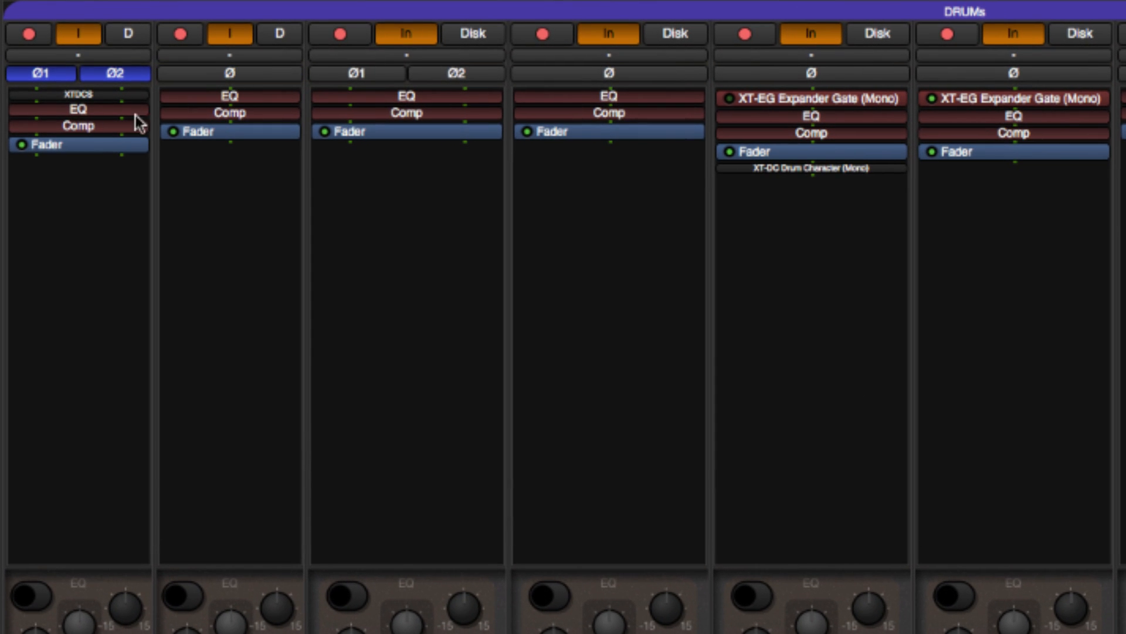
Step: Toggle polarity inversion on and off for single channels in the DRUMs mixer group
left_click(112, 75)
left_click(460, 73)
left_click(461, 74)
left_click(575, 73)
left_click(575, 73)
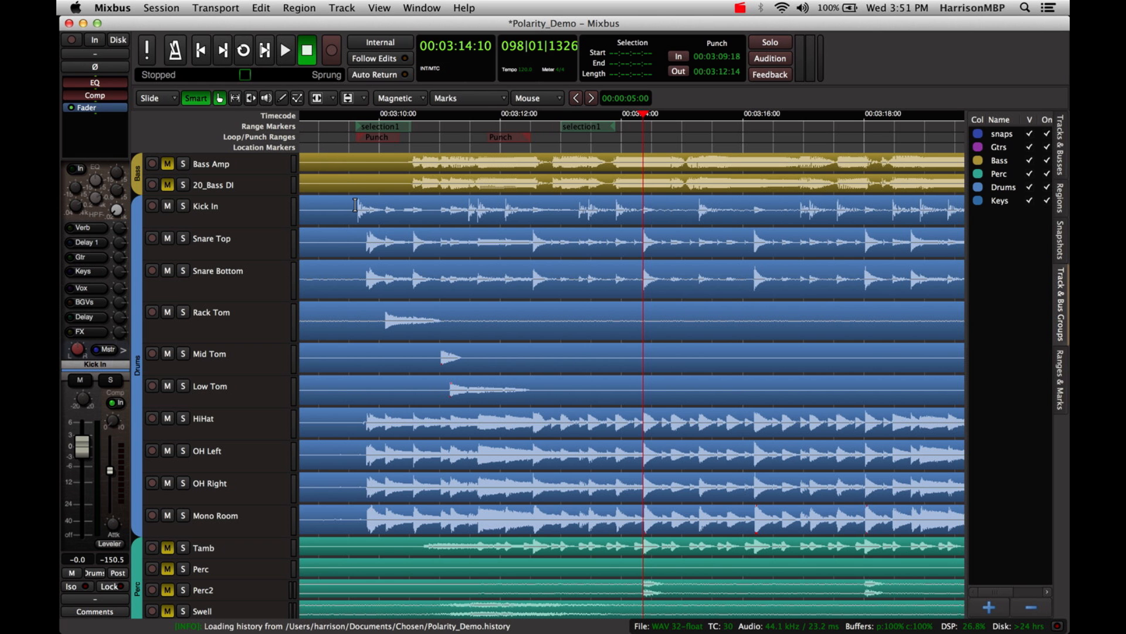
Step: Select the time range from the first kick hit to the playhead across all drum tracks, Kick In through Mono Room
left_click_drag(355, 204, 685, 447)
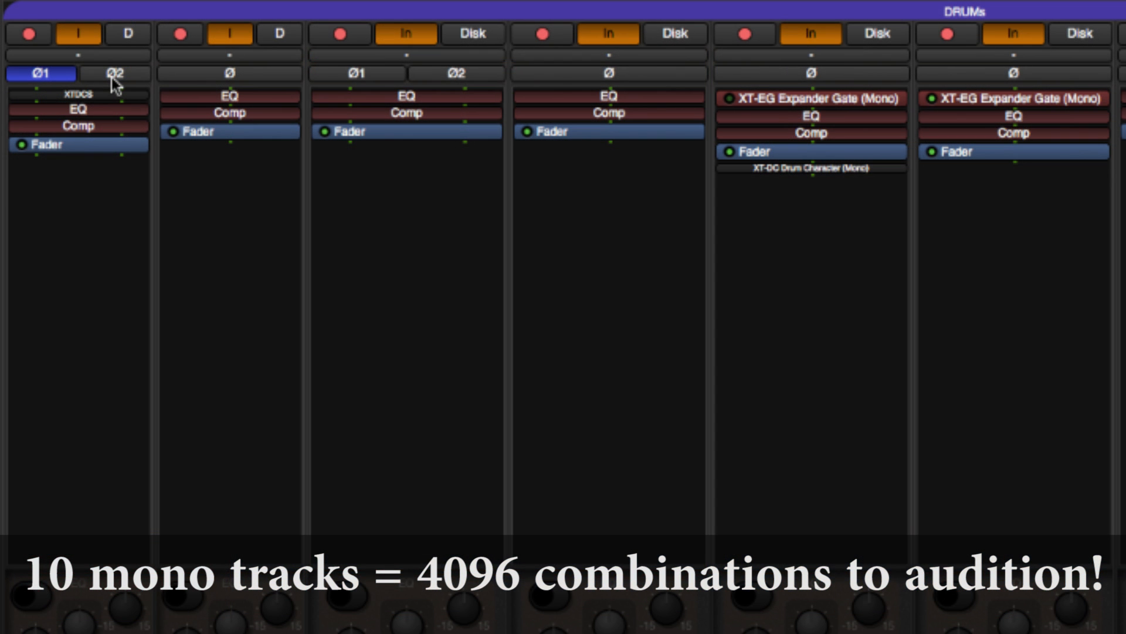
Step: Audition inverted polarity on one drum mixer channel after another, restoring each channel's original setting
left_click(111, 75)
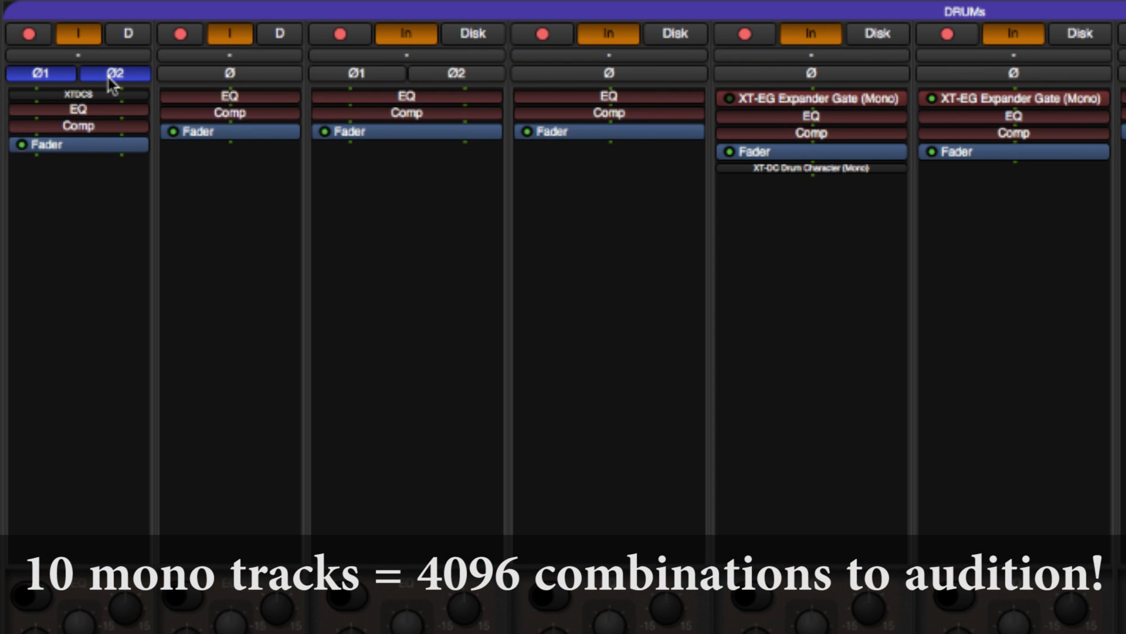
left_click(57, 76)
left_click(58, 76)
left_click(284, 76)
left_click(288, 79)
left_click(463, 79)
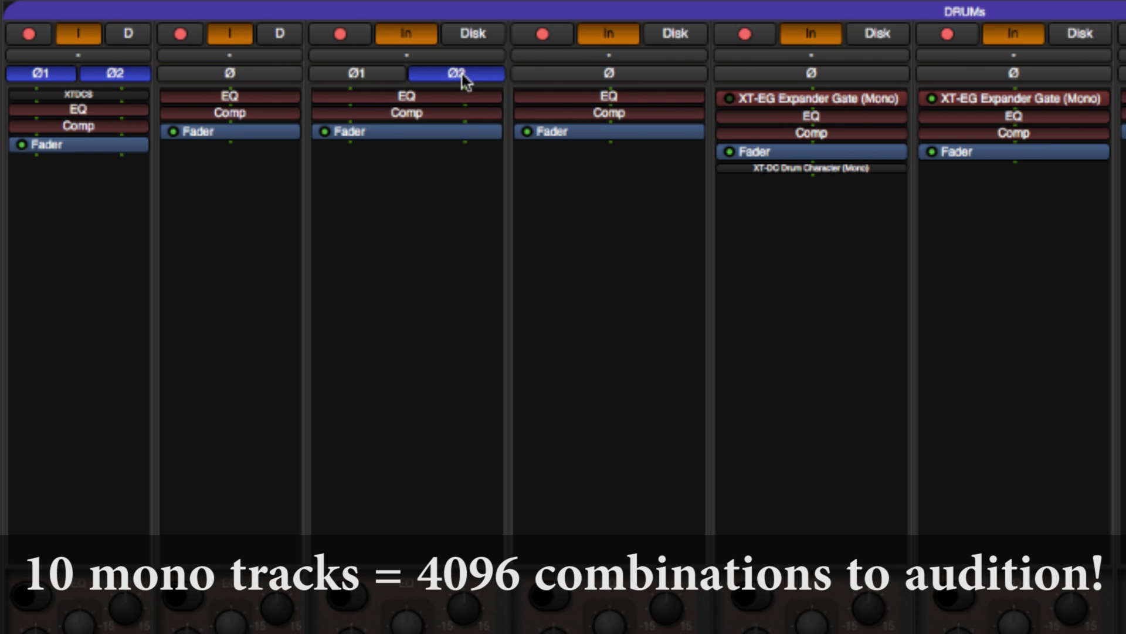
left_click(462, 78)
left_click(576, 77)
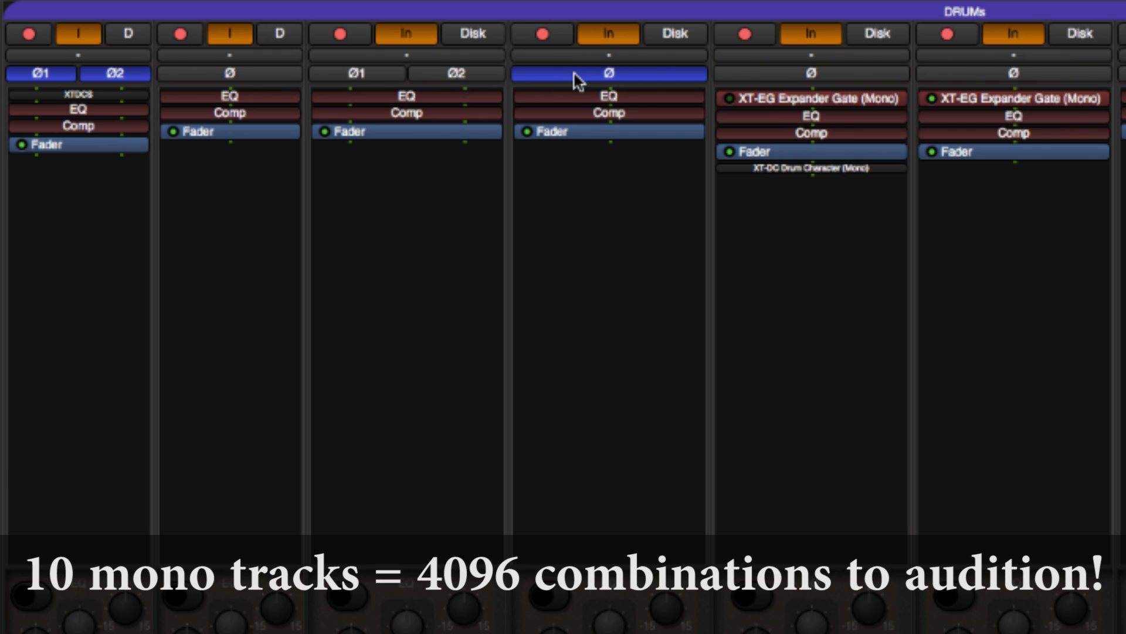
left_click(578, 78)
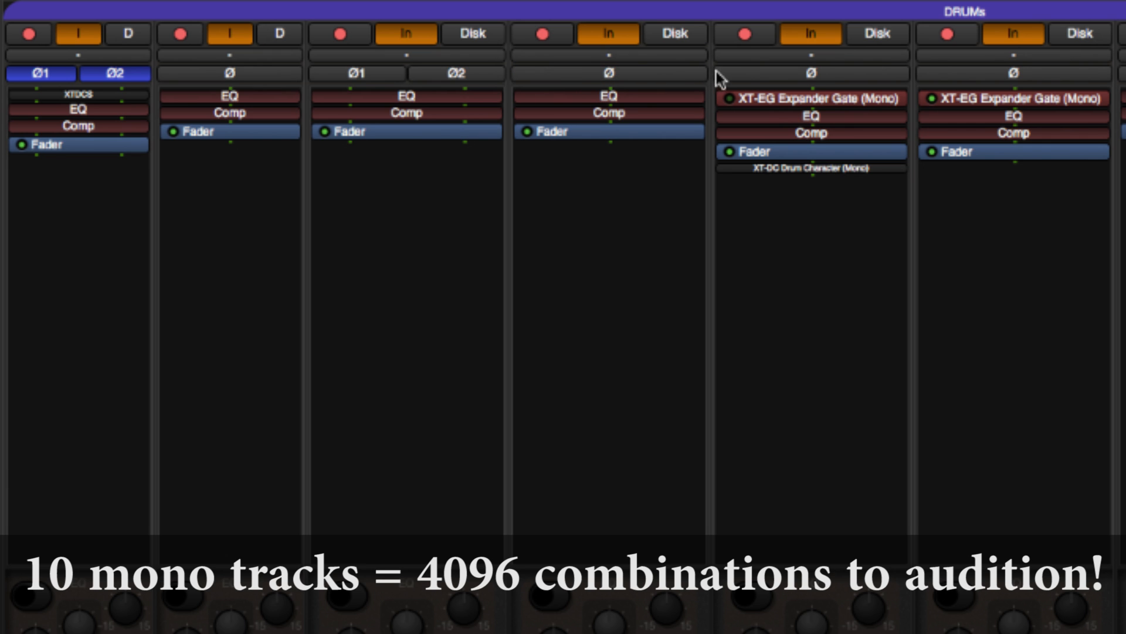
left_click(744, 77)
left_click(744, 78)
left_click(460, 76)
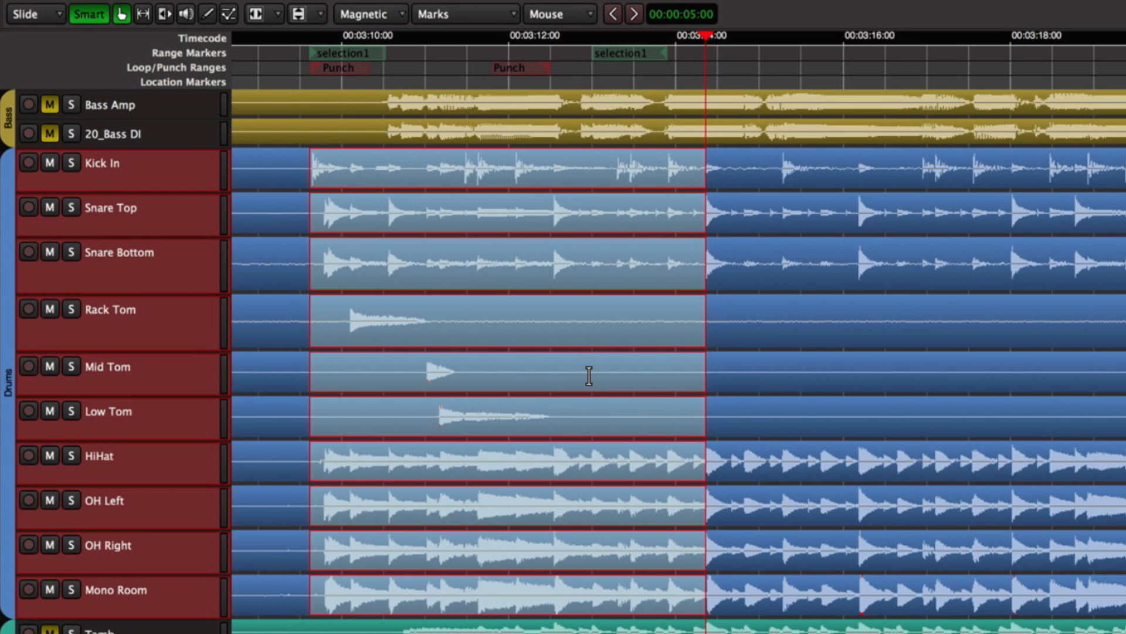
Step: Run Optimize Polarity on the selected drum range with High Pass (DC offset removal) on, Low Shelf off and Normalize Off
right_click(483, 280)
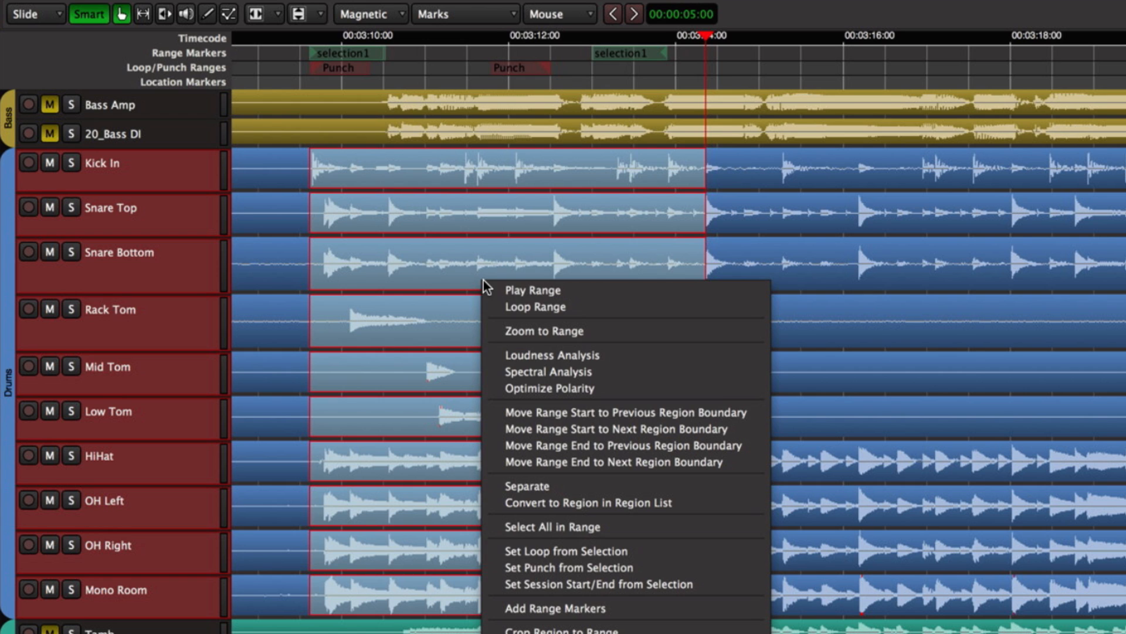
left_click(556, 388)
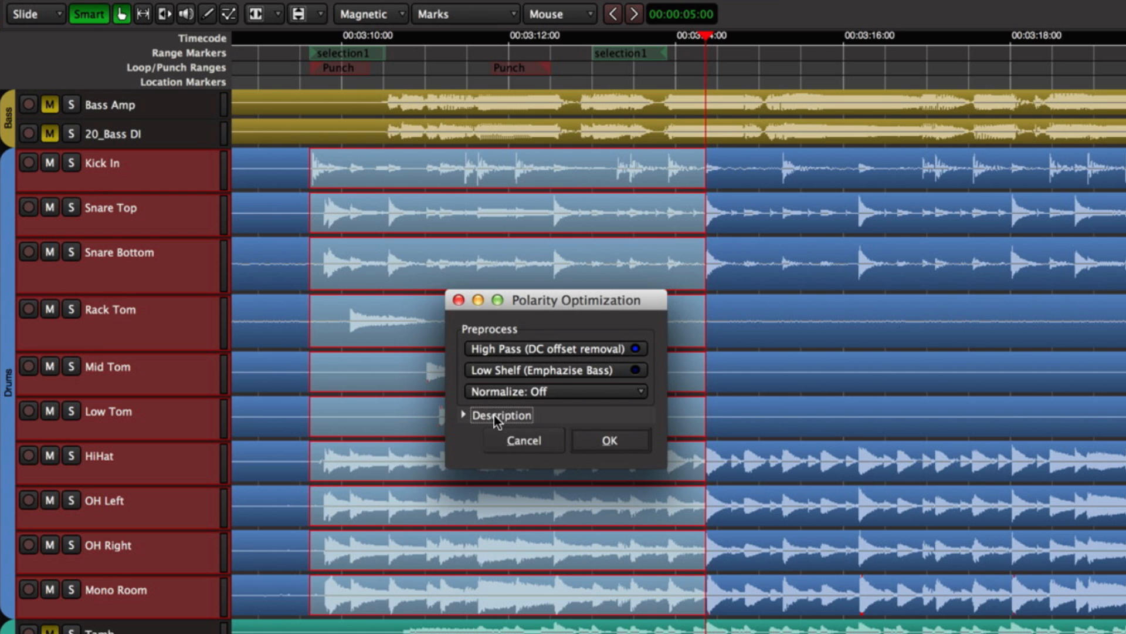
left_click(610, 441)
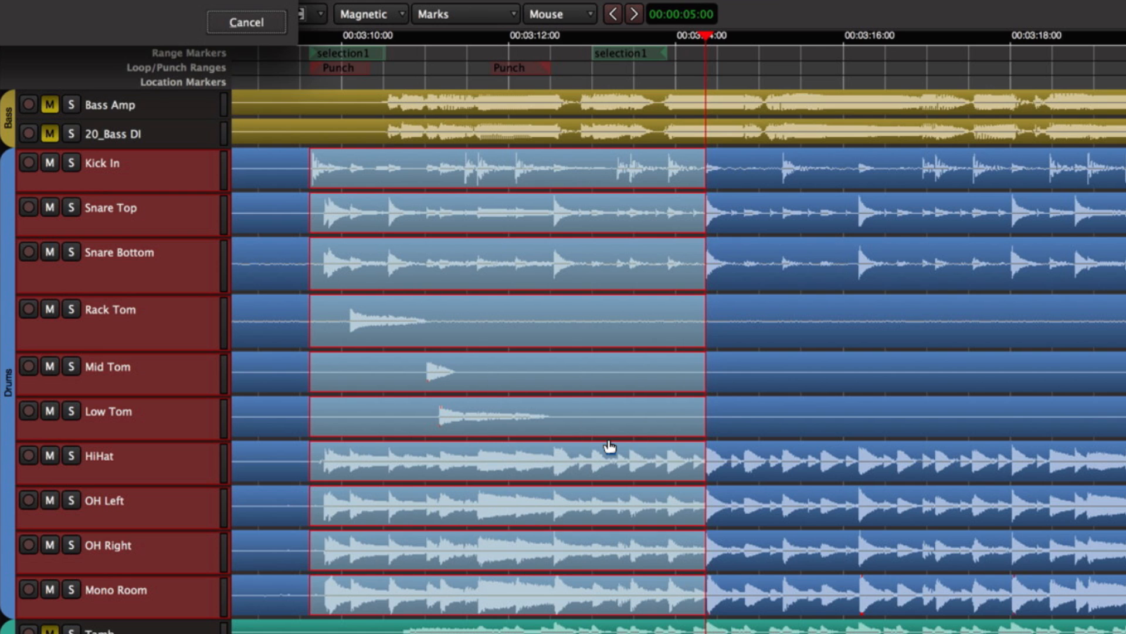
left_click_drag(614, 295, 491, 194)
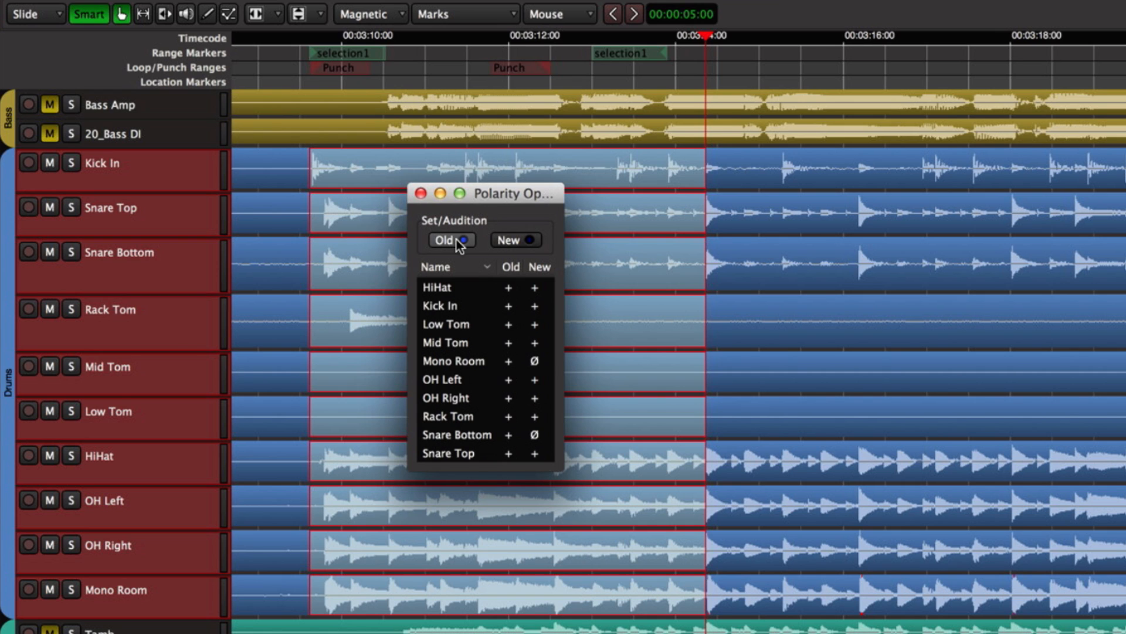
Step: Compare the Old and New polarity settings on the drum tracks from inside the range, and leave New applied
left_click(420, 85)
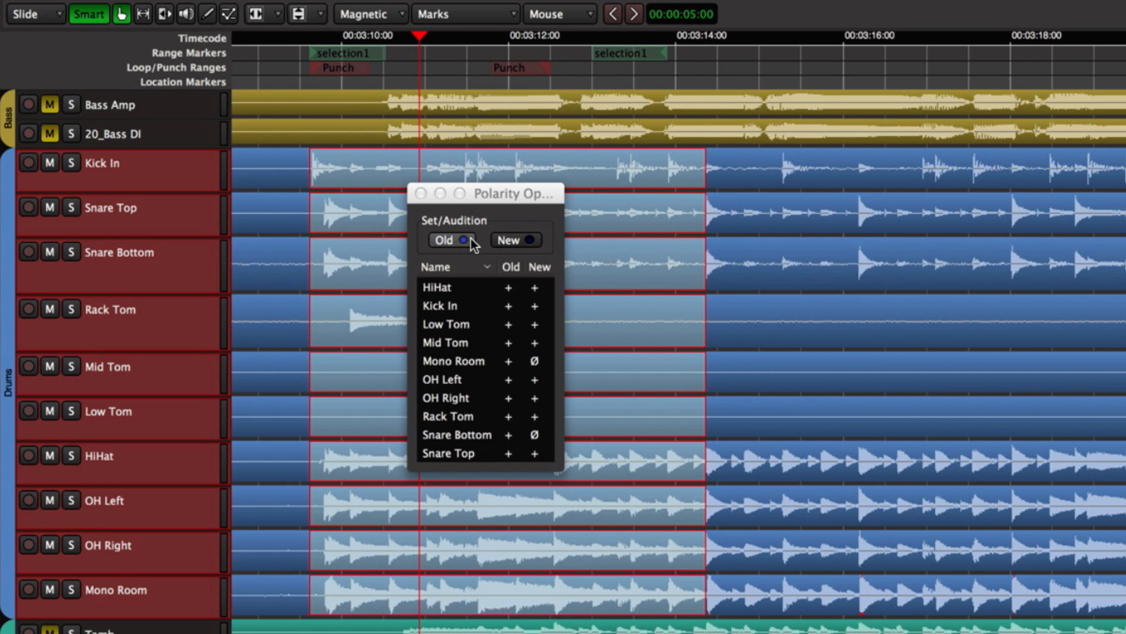
left_click(505, 239)
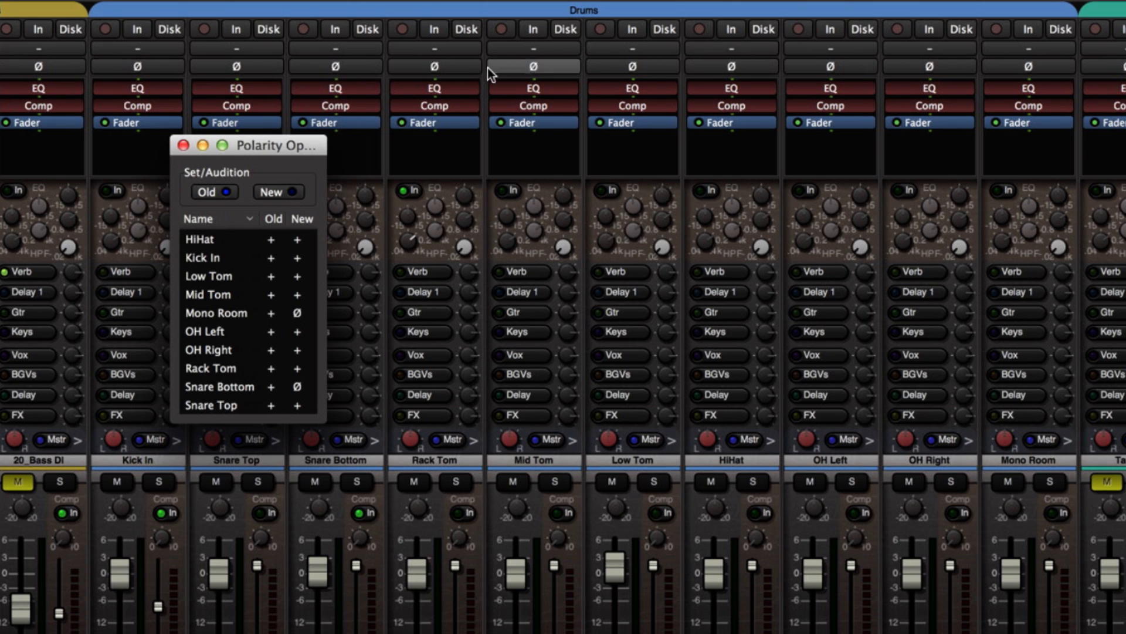
left_click(287, 192)
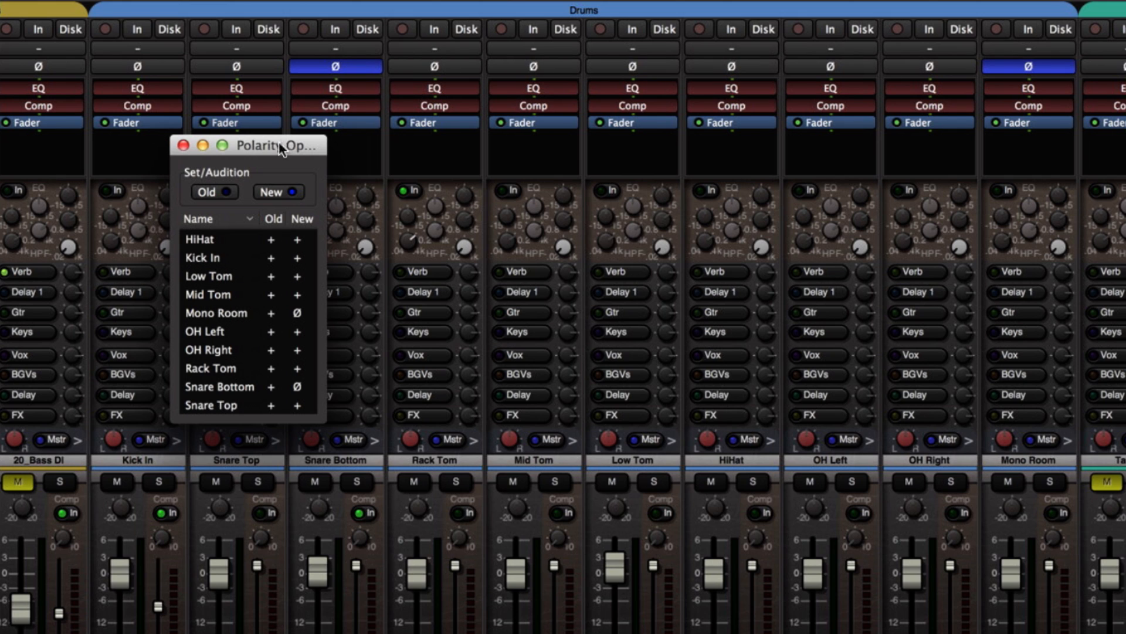
left_click(362, 69)
left_click(363, 70)
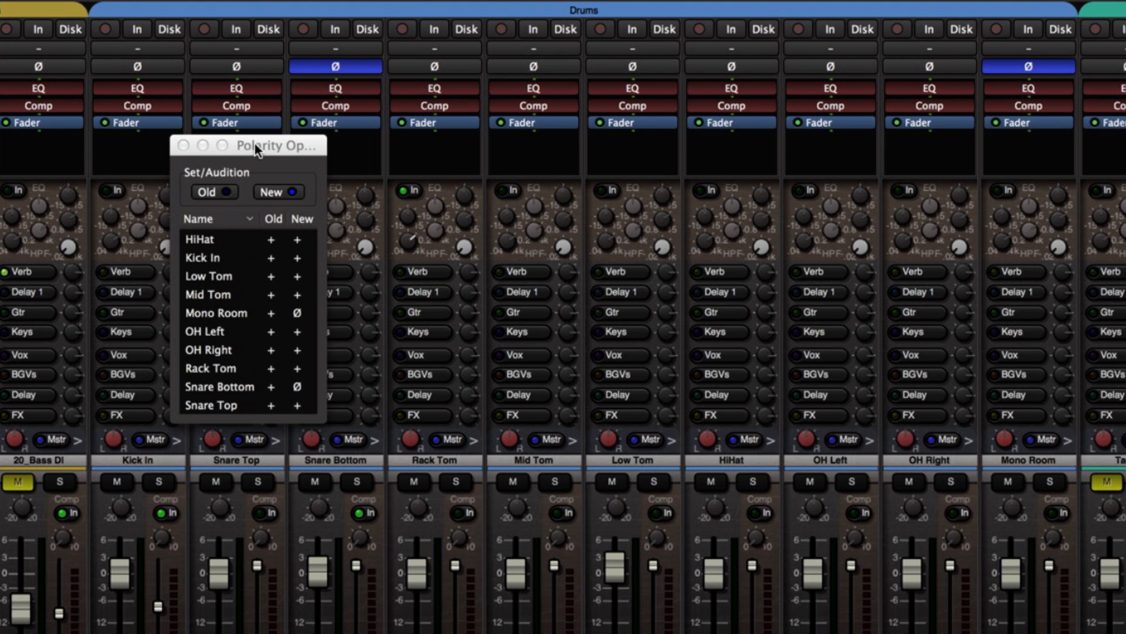
left_click(213, 192)
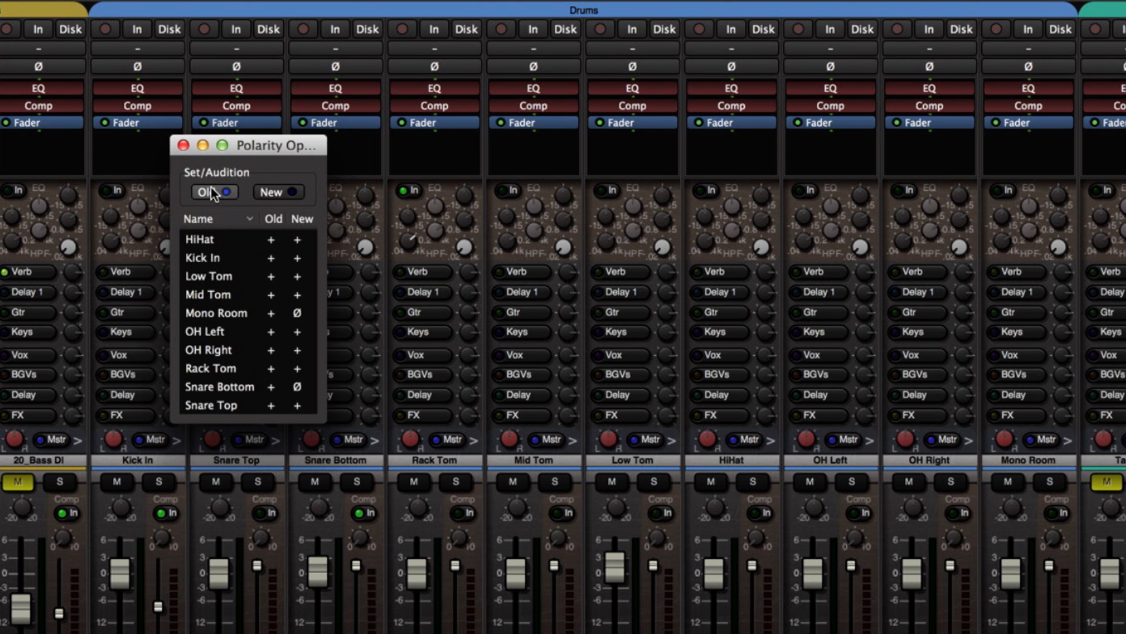
left_click(287, 191)
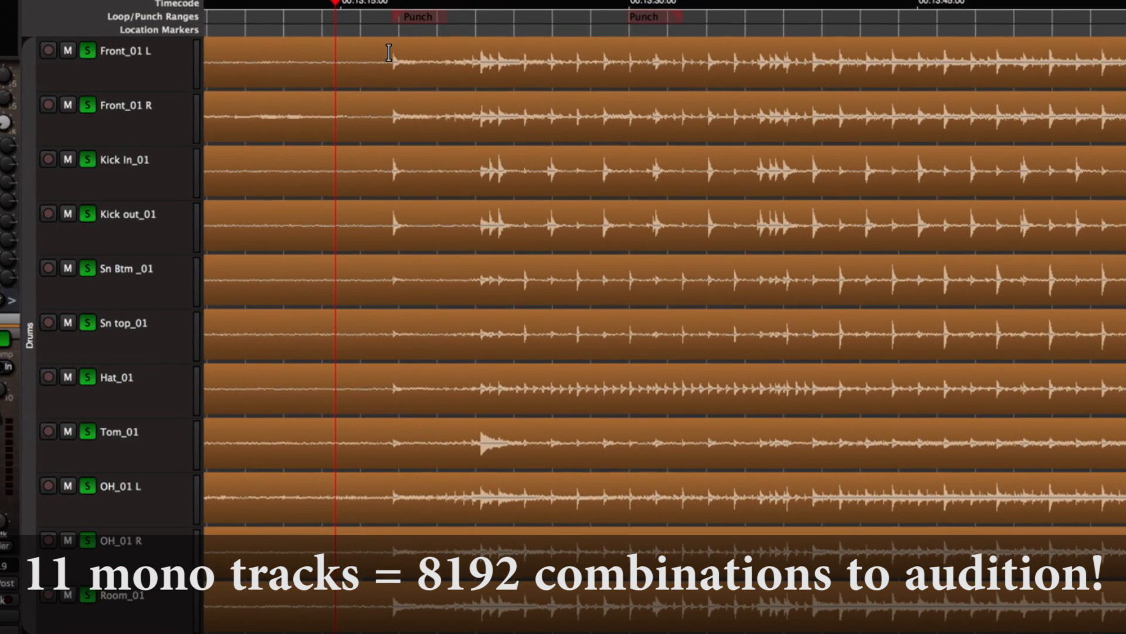
Step: Select the opening drum passage across Front_01 L through Room_01 and export it as Selection.wav in CD (Red Book) format with audio analysis
left_click_drag(401, 115, 705, 450)
left_click_drag(733, 410, 824, 604)
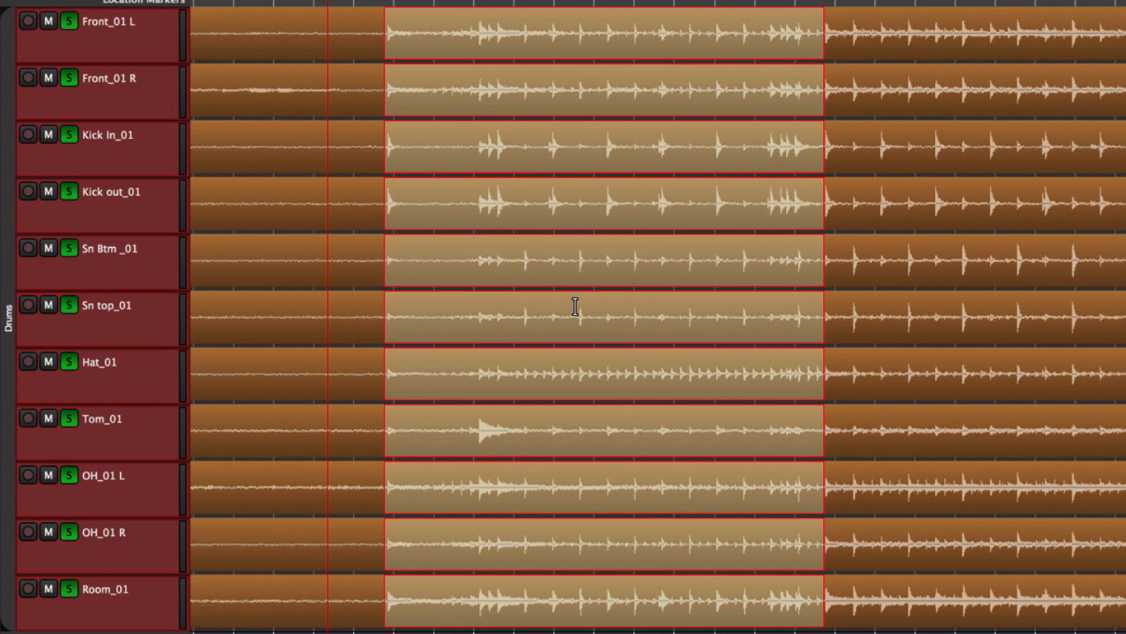
right_click(567, 324)
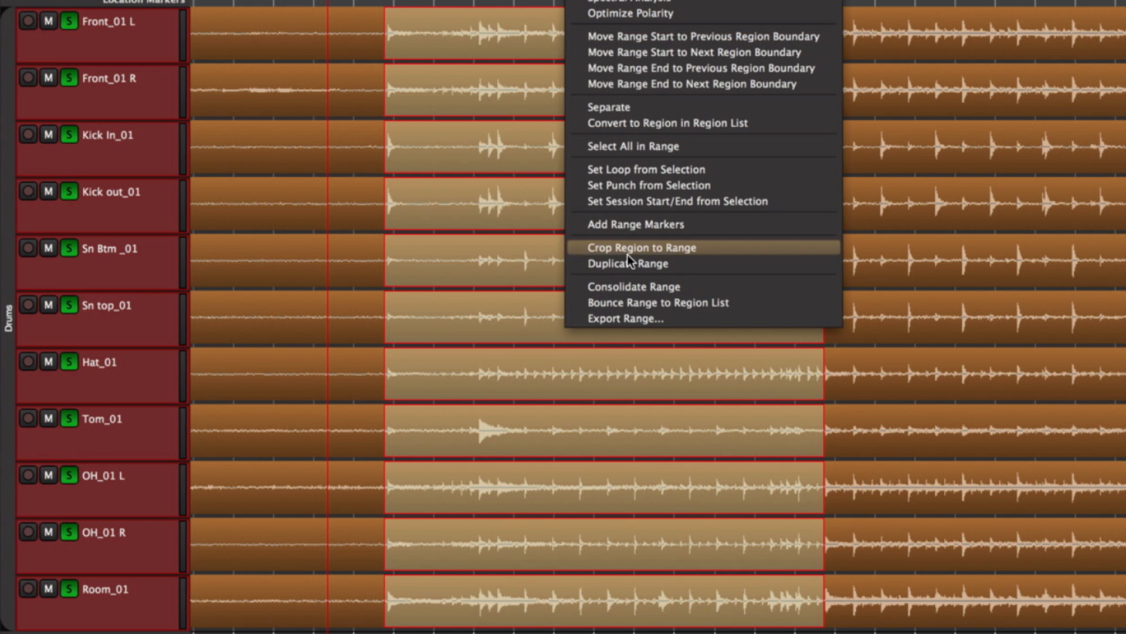
left_click(629, 318)
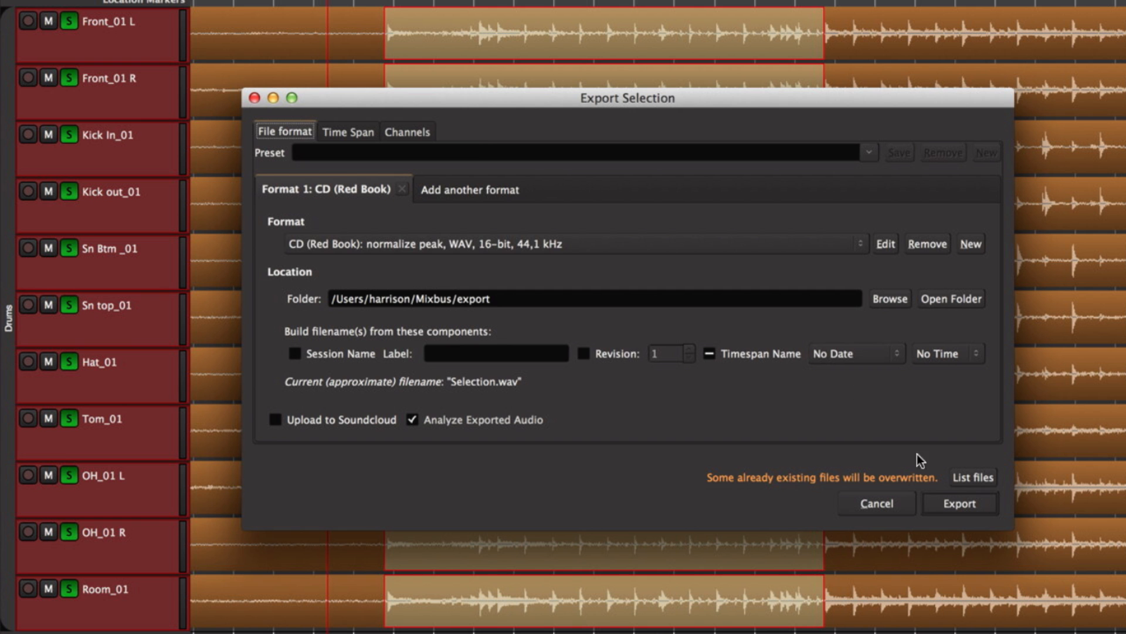
left_click(946, 504)
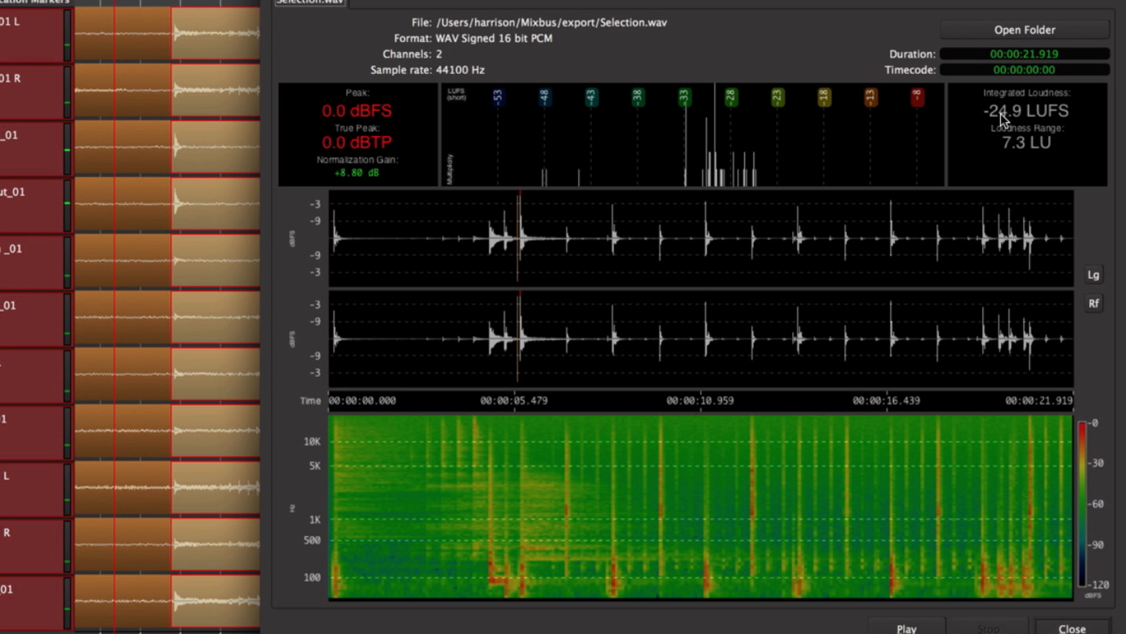
left_click(1073, 628)
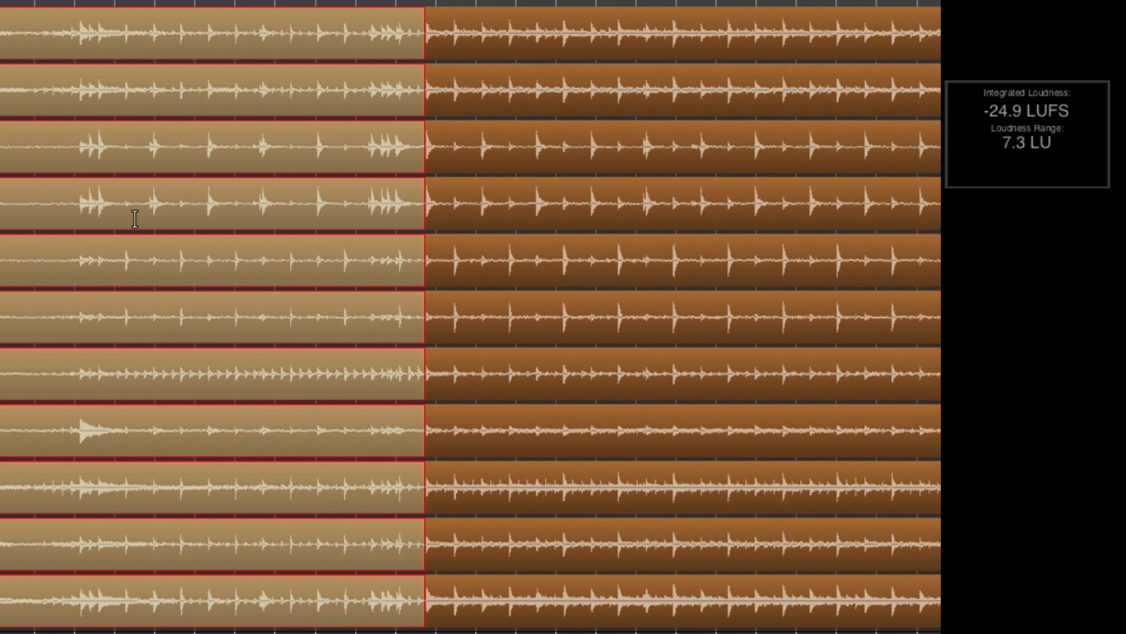
Step: Run Optimize Polarity on the exported range with High Pass (DC offset removal) on, Low Shelf off and Normalize Off
right_click(322, 220)
left_click(199, 321)
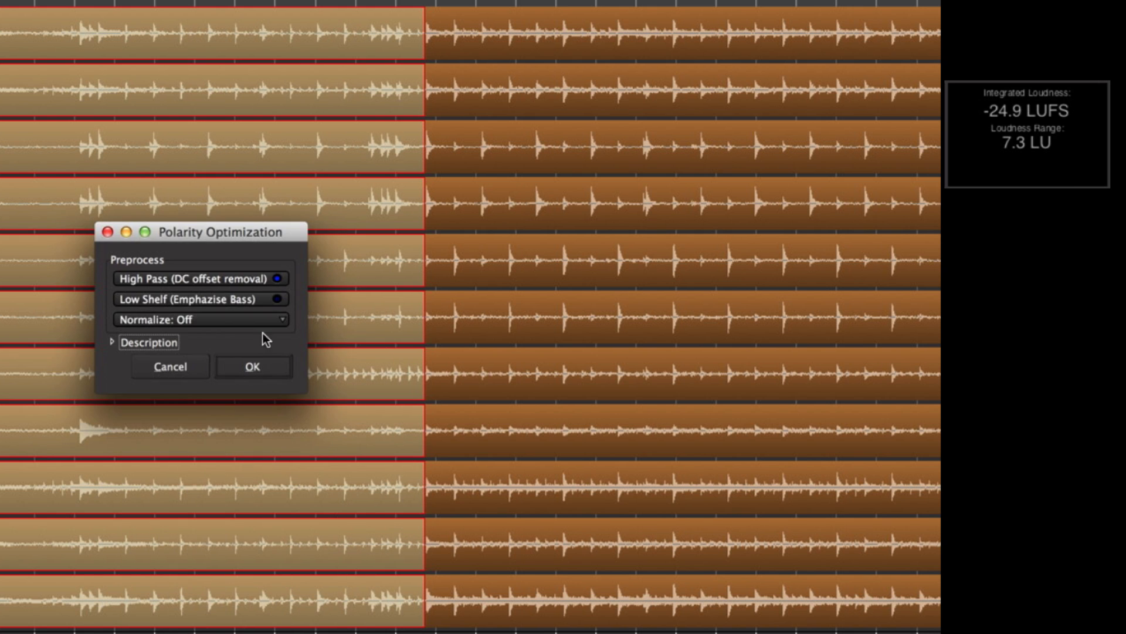
left_click(259, 367)
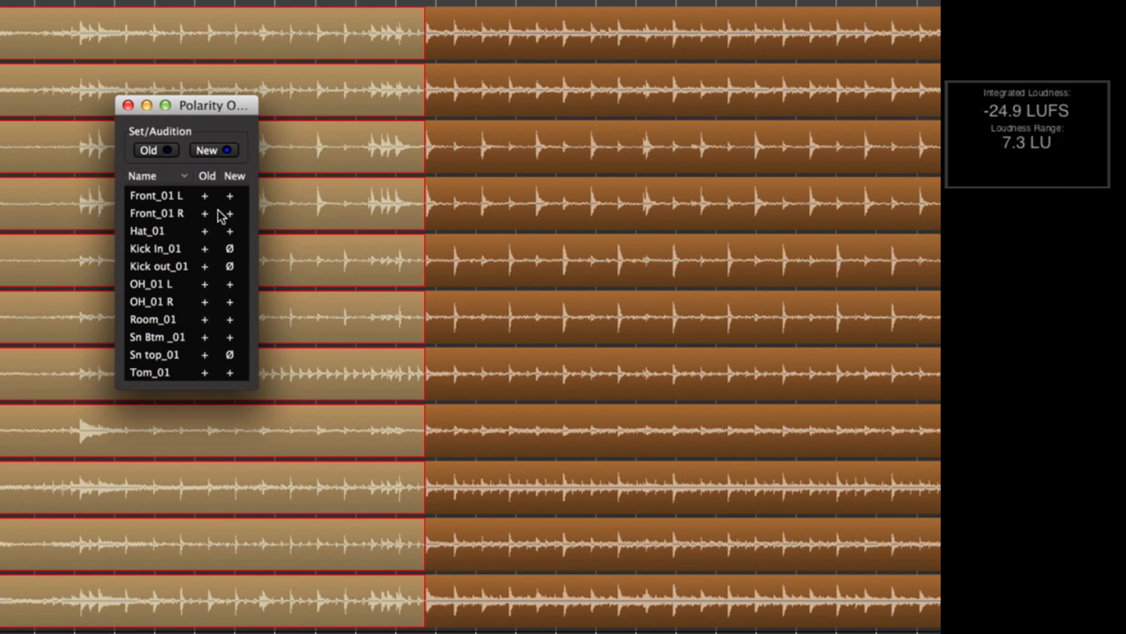
Step: Close the polarity results with New applied and export the same range again as an analyzed 16-bit, 44.1 kHz Selection.wav
left_click(128, 105)
right_click(101, 97)
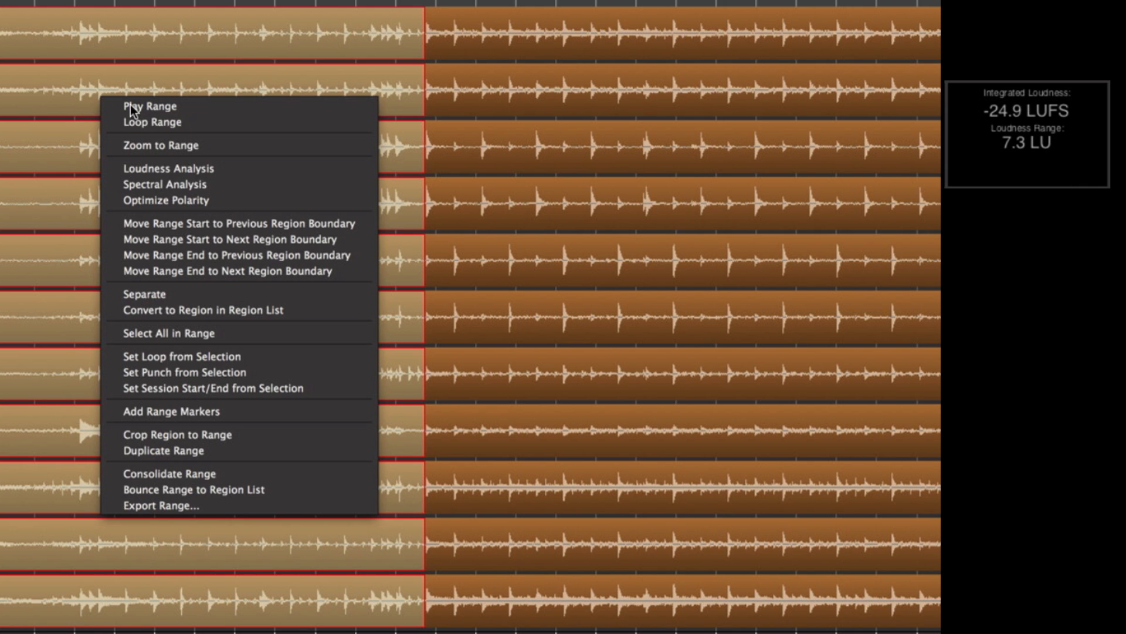
left_click(227, 509)
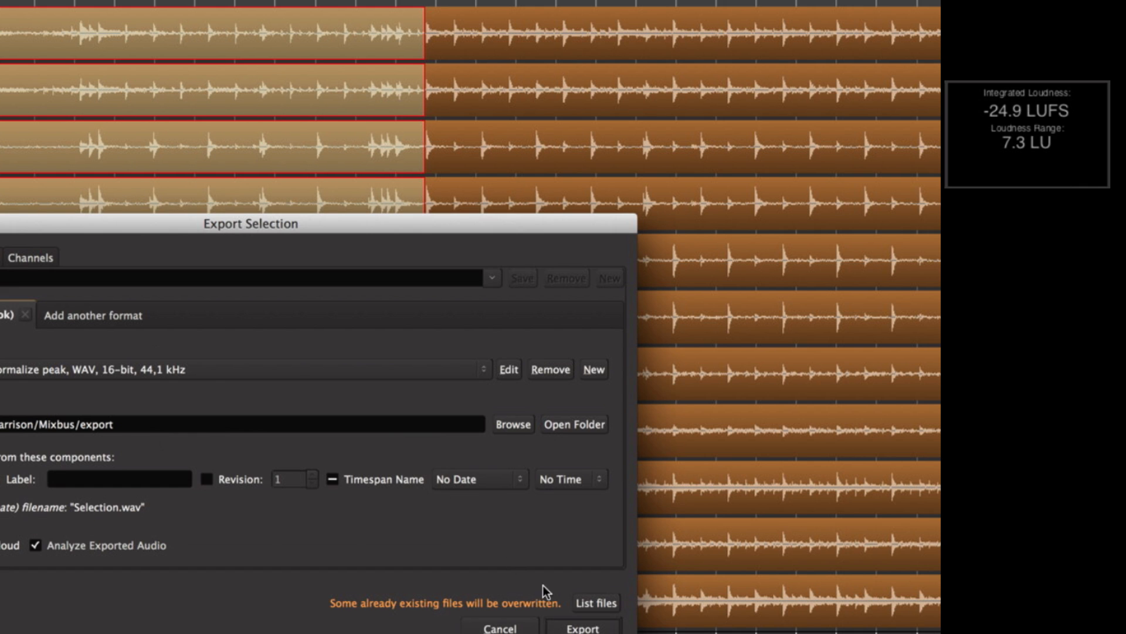
left_click(583, 628)
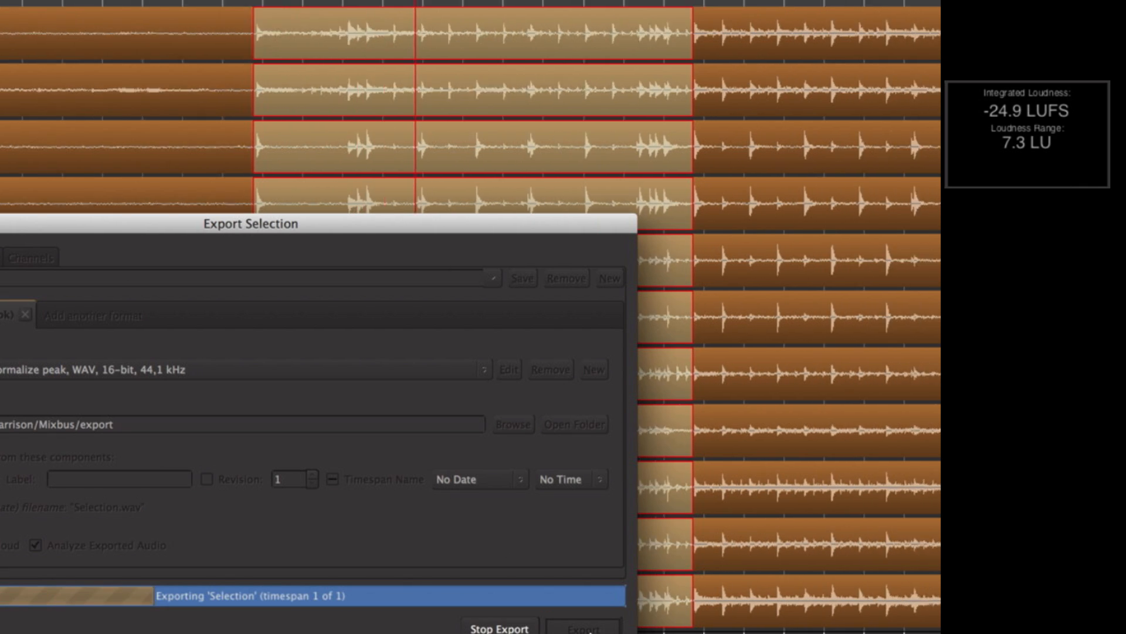